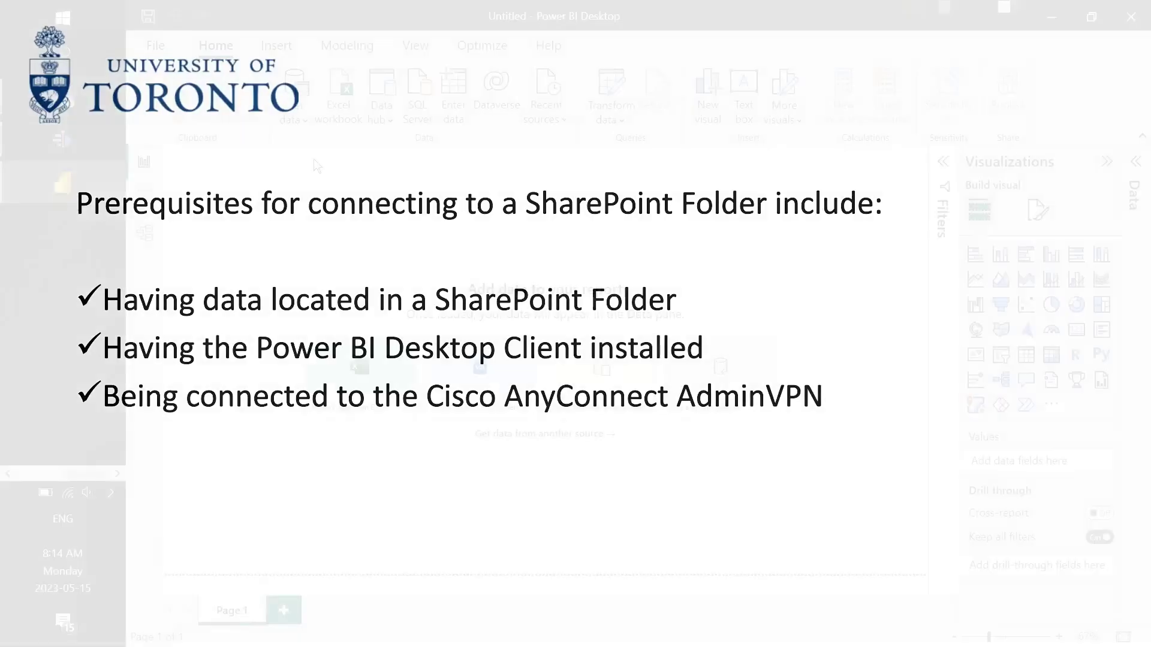
# - Connect a SharePoint folder data source to the its-easi-powerbi team site URL
pyautogui.click(298, 113)
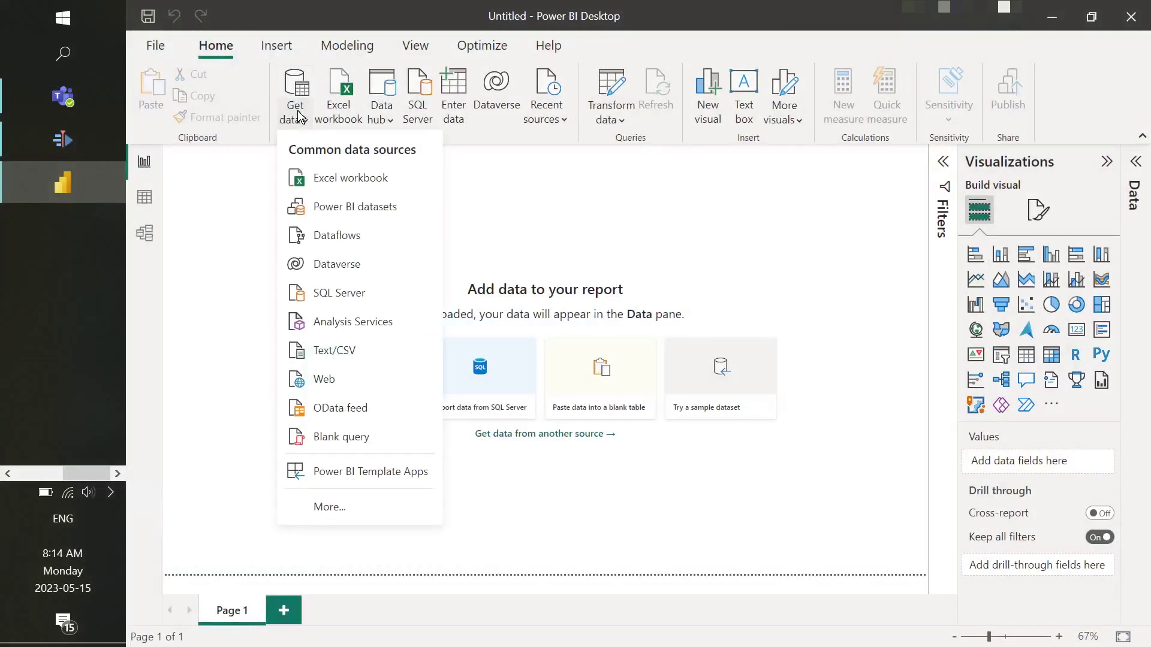
pyautogui.click(329, 507)
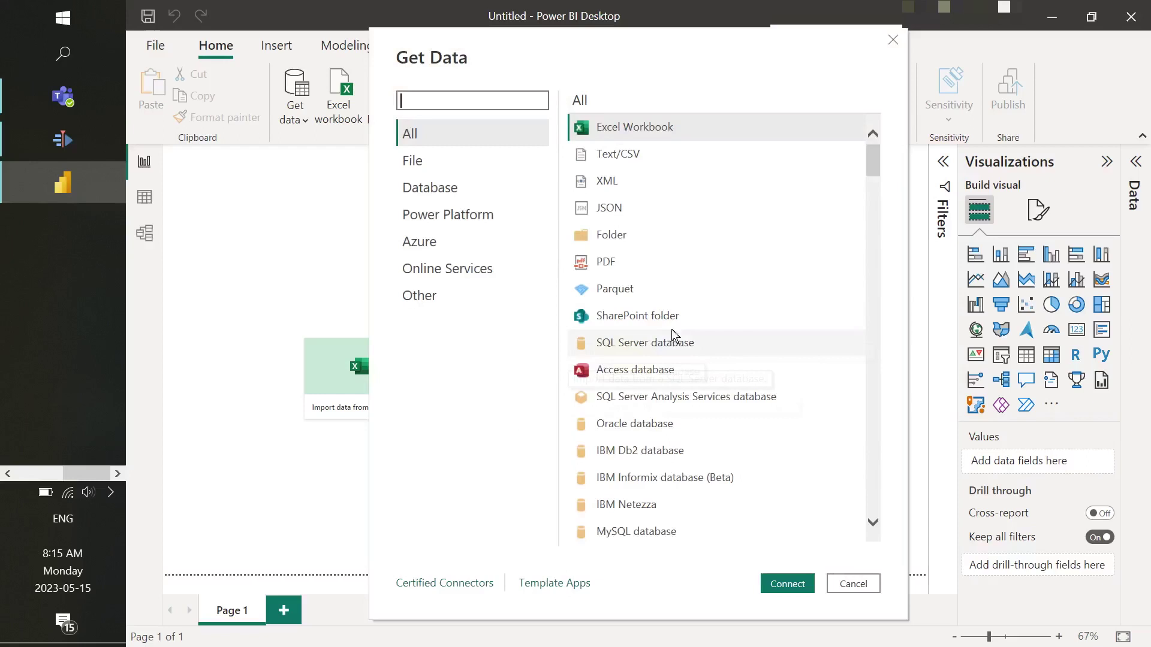
pyautogui.click(786, 585)
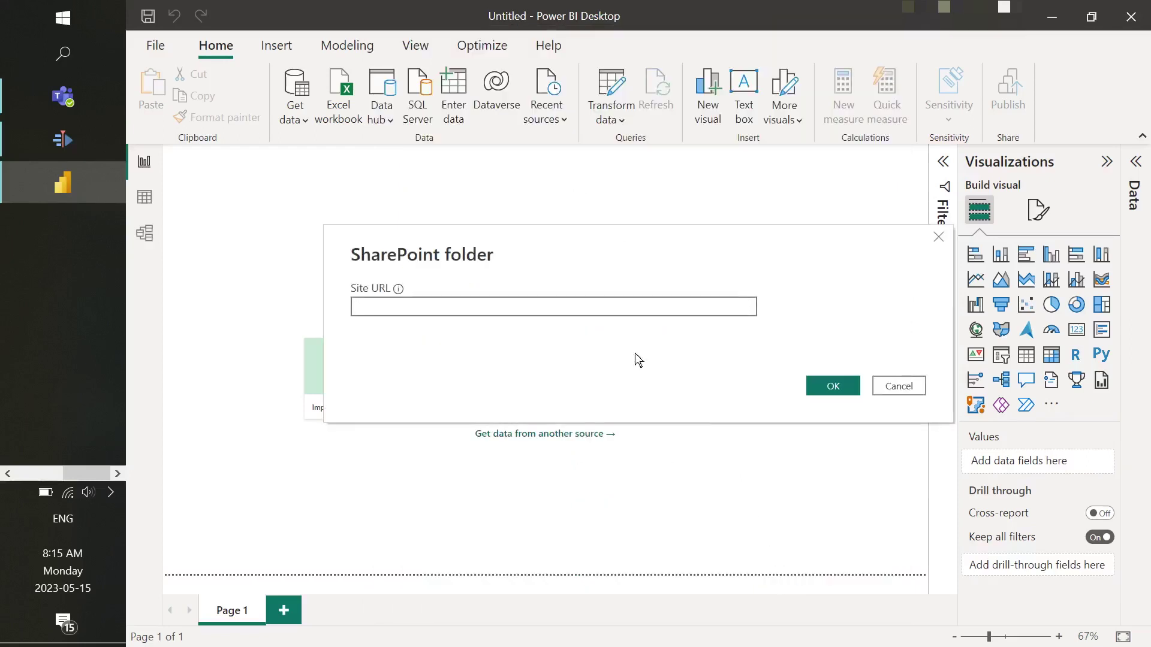
pyautogui.click(575, 306)
pyautogui.write('https://utoronto.sharepoint.com/sites/its-easi-powerbi/')
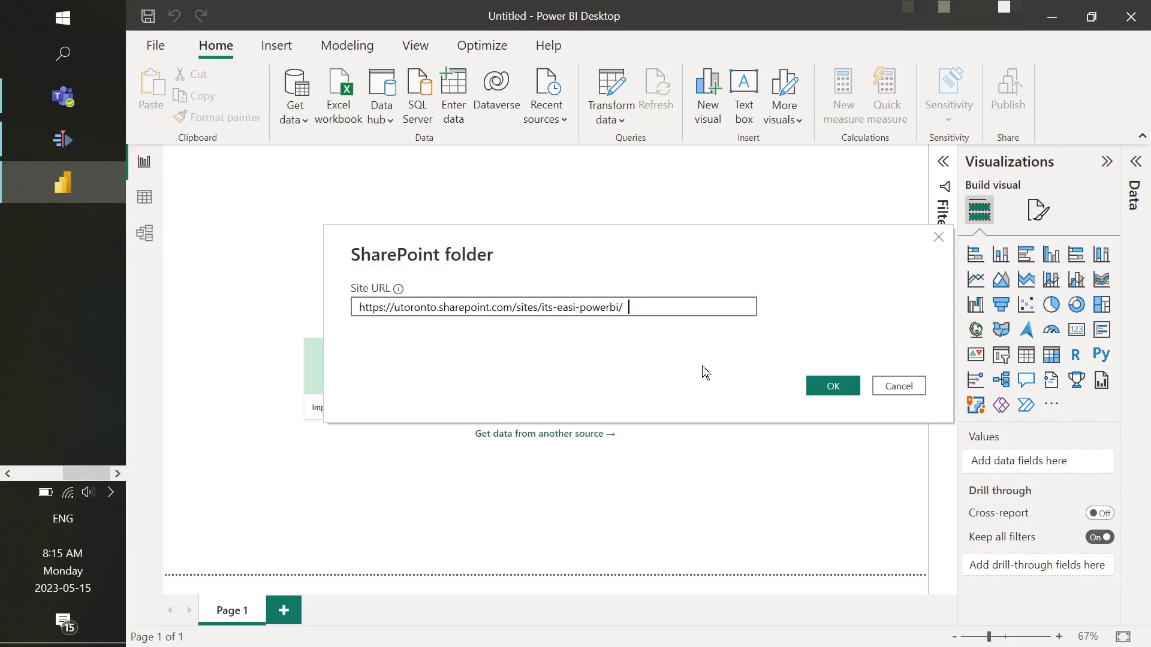
pyautogui.click(821, 389)
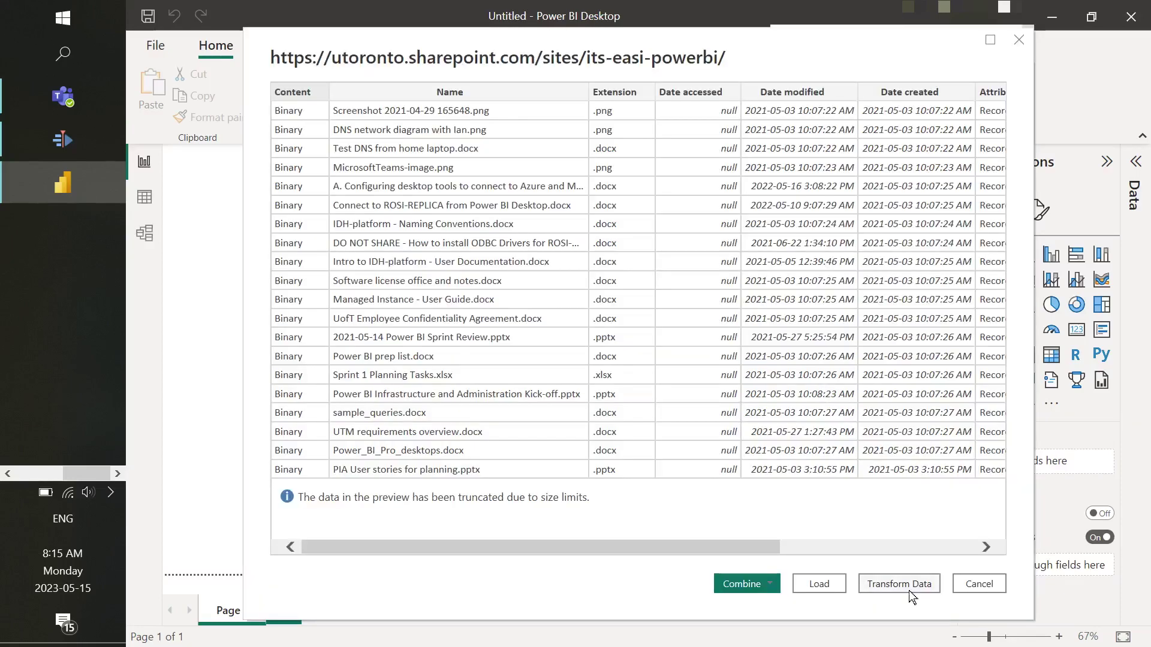
# - In Power Query Editor, filter the Name column to keep only Testdata.xlsx
pyautogui.click(909, 591)
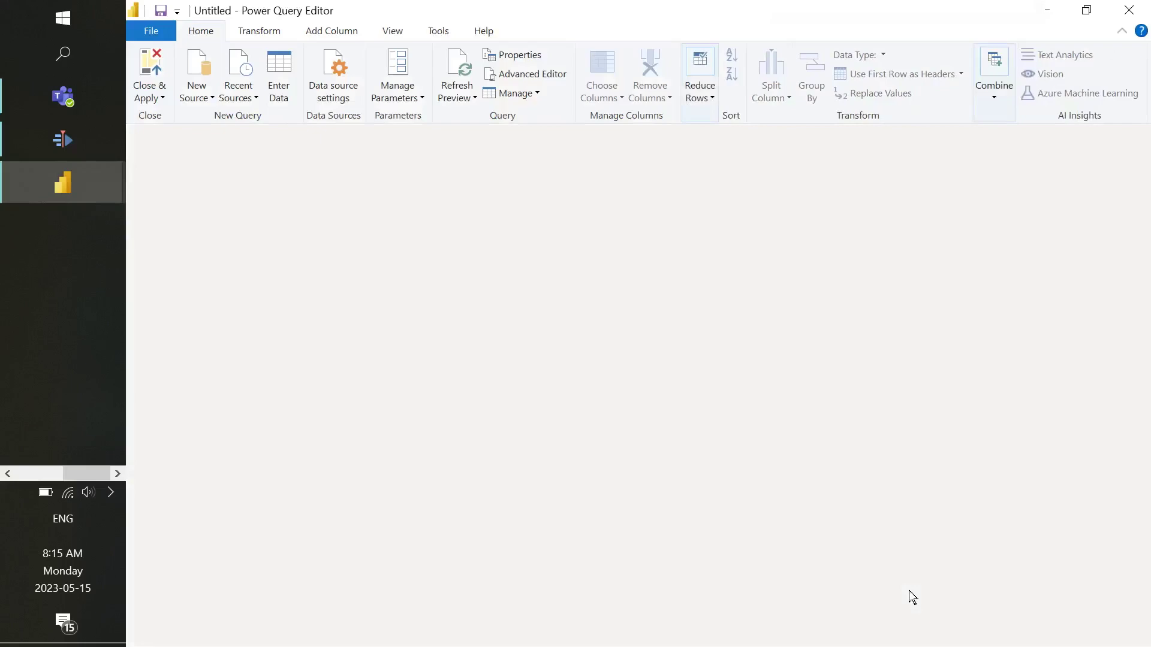
pyautogui.scroll(-20, 904, 593)
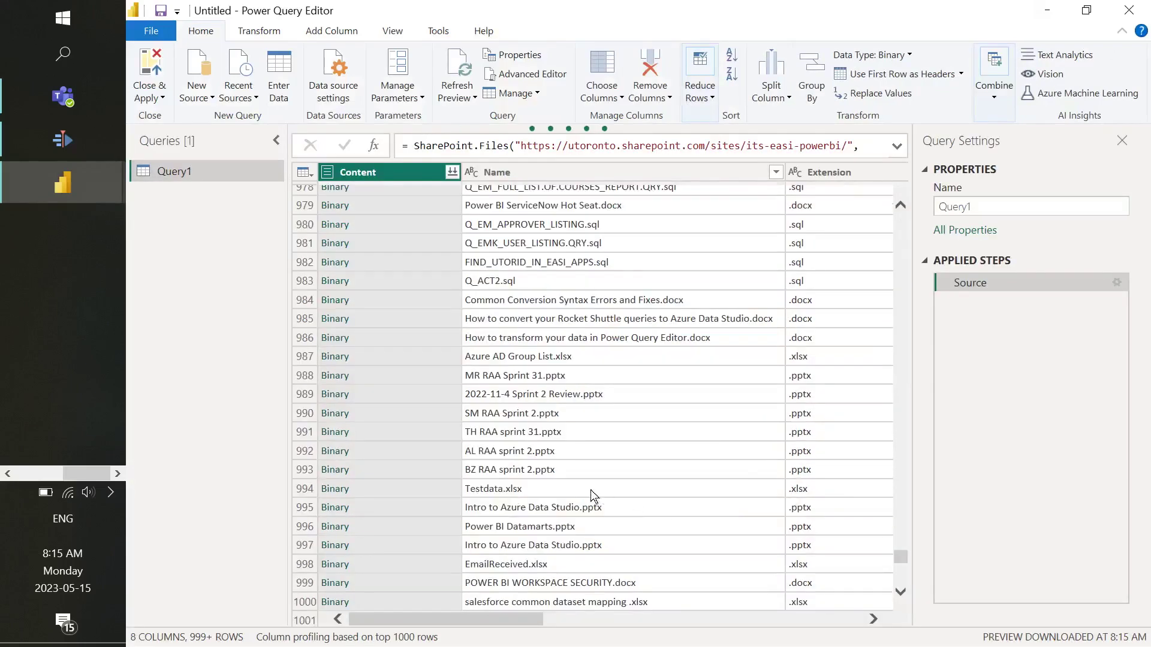
pyautogui.click(582, 494)
pyautogui.click(775, 172)
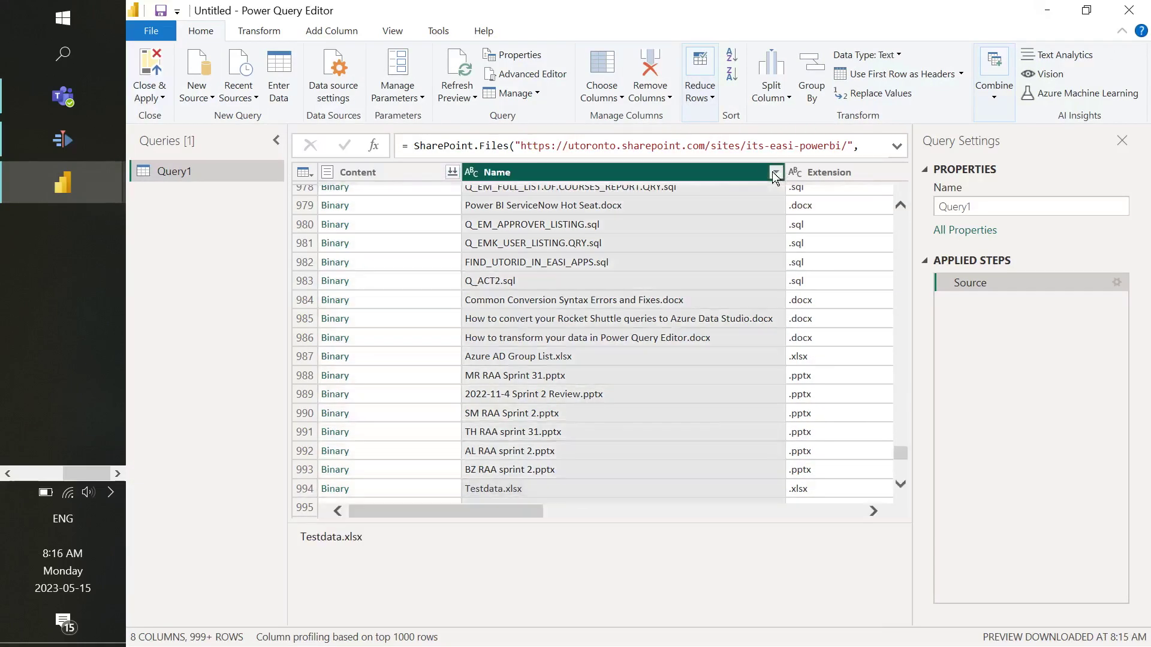
pyautogui.click(575, 334)
pyautogui.write('testda')
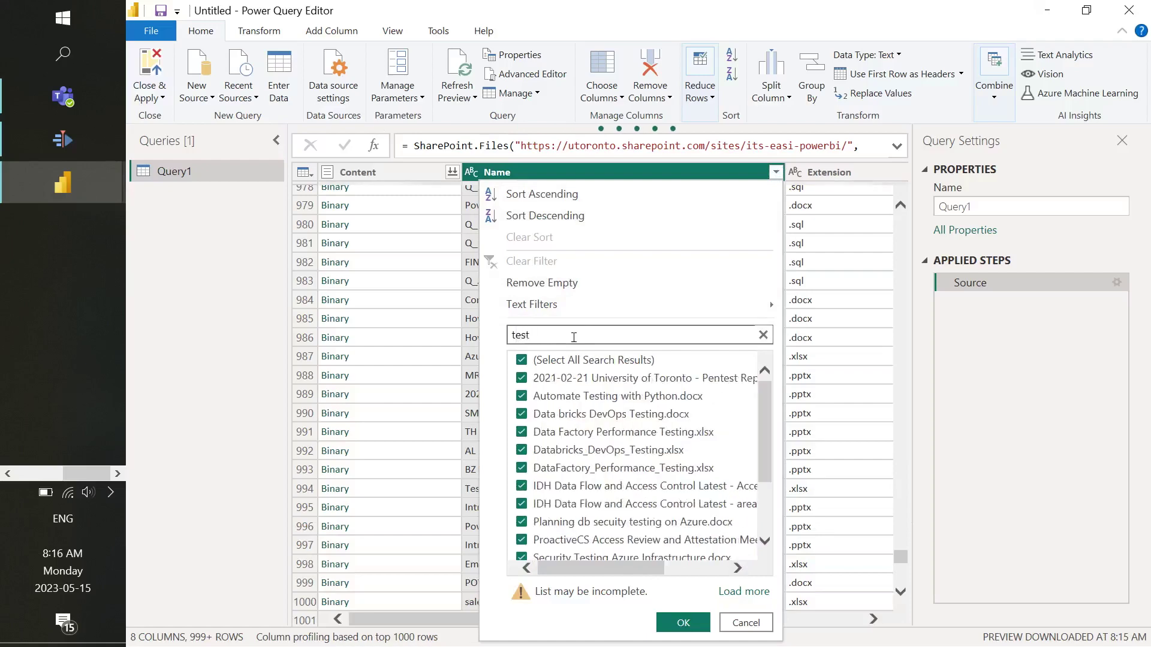
pyautogui.click(684, 622)
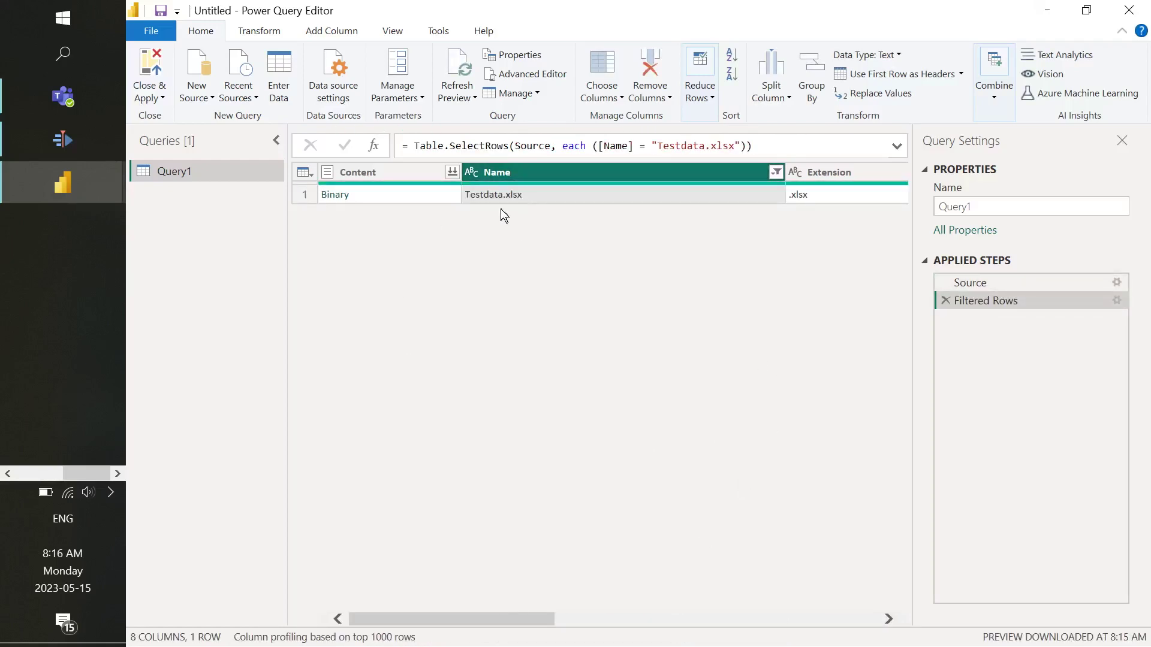
# - Combine the Content column's files, previewing Sheet1 and Sheet2 before extracting Sheet3
pyautogui.click(450, 174)
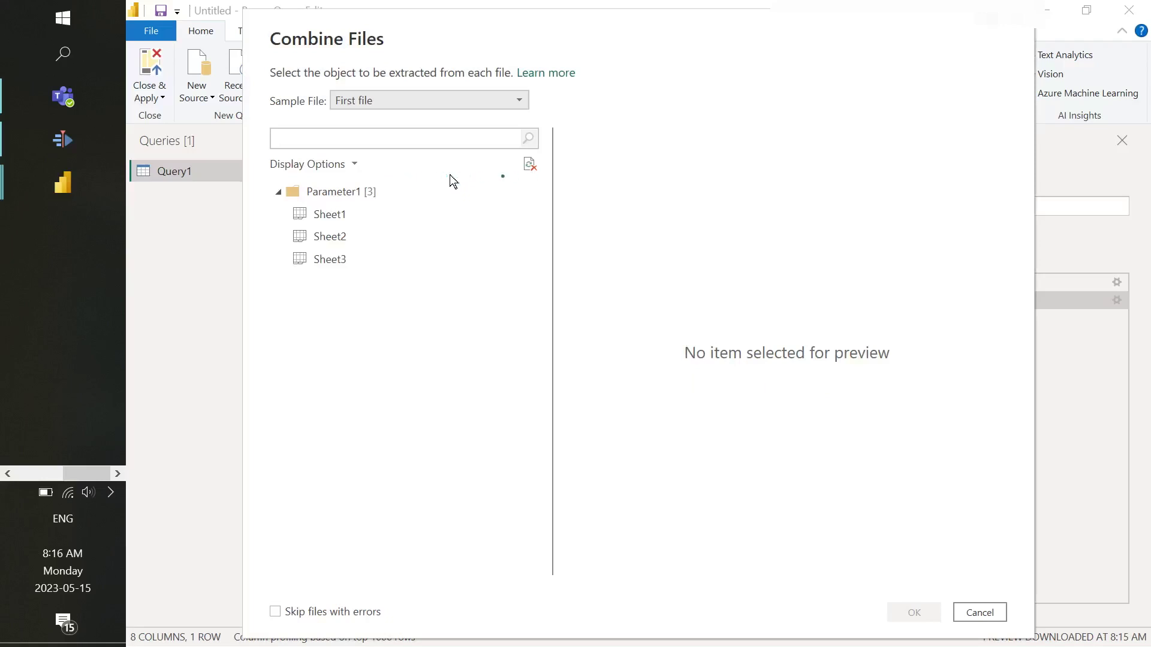
pyautogui.click(284, 214)
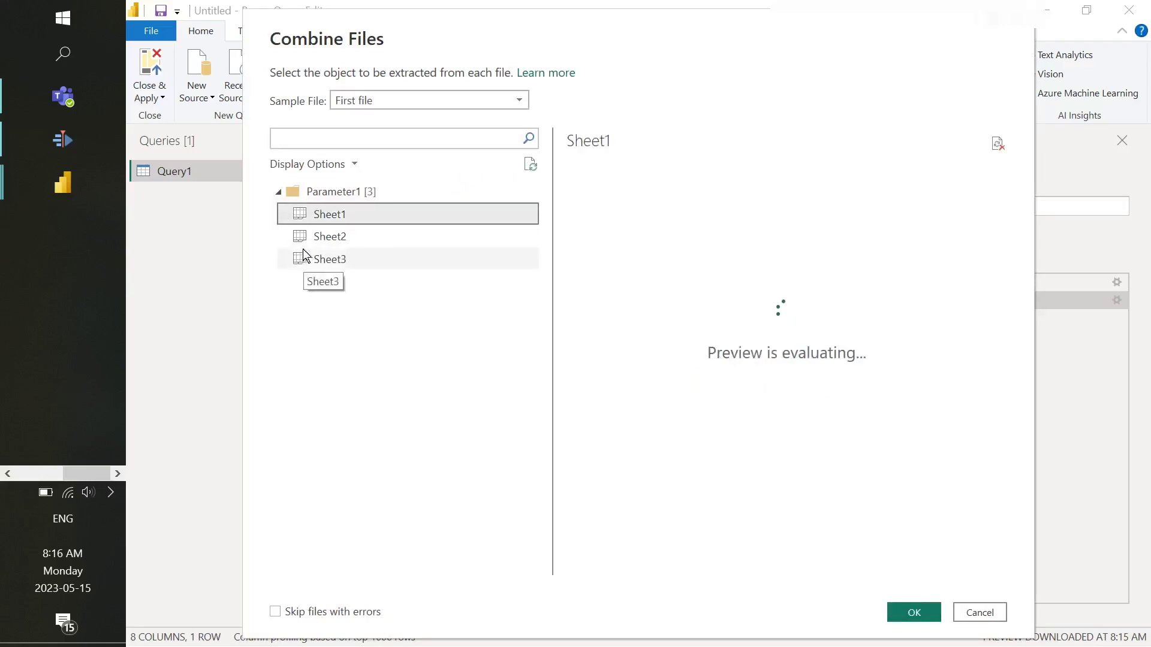
pyautogui.click(319, 237)
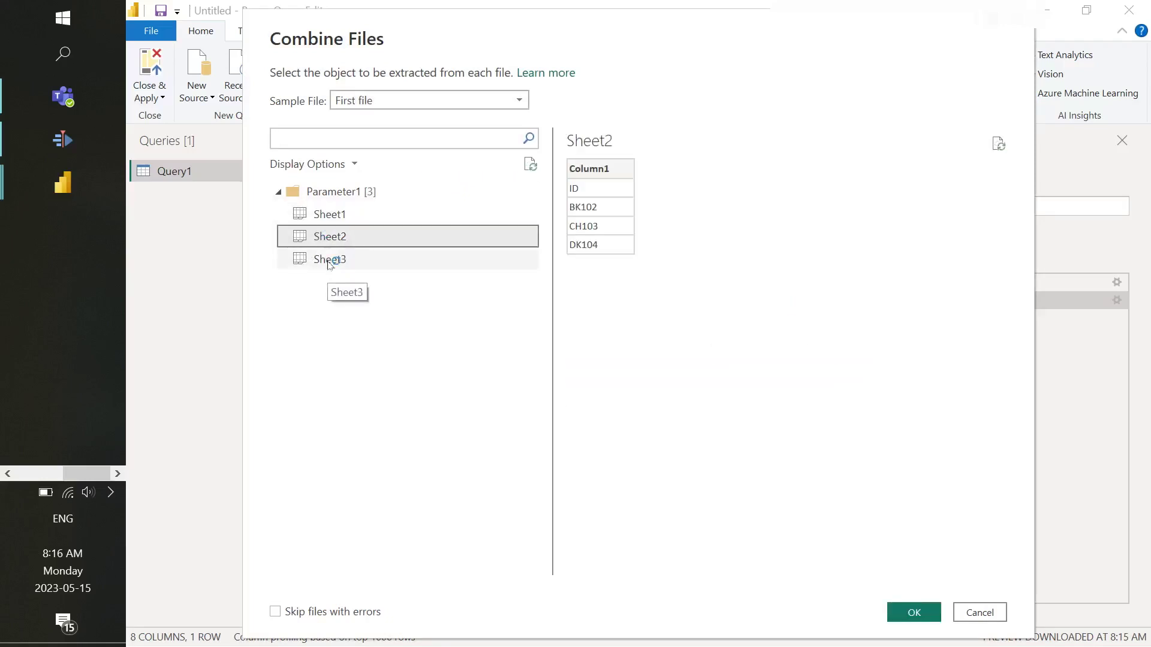
pyautogui.click(329, 260)
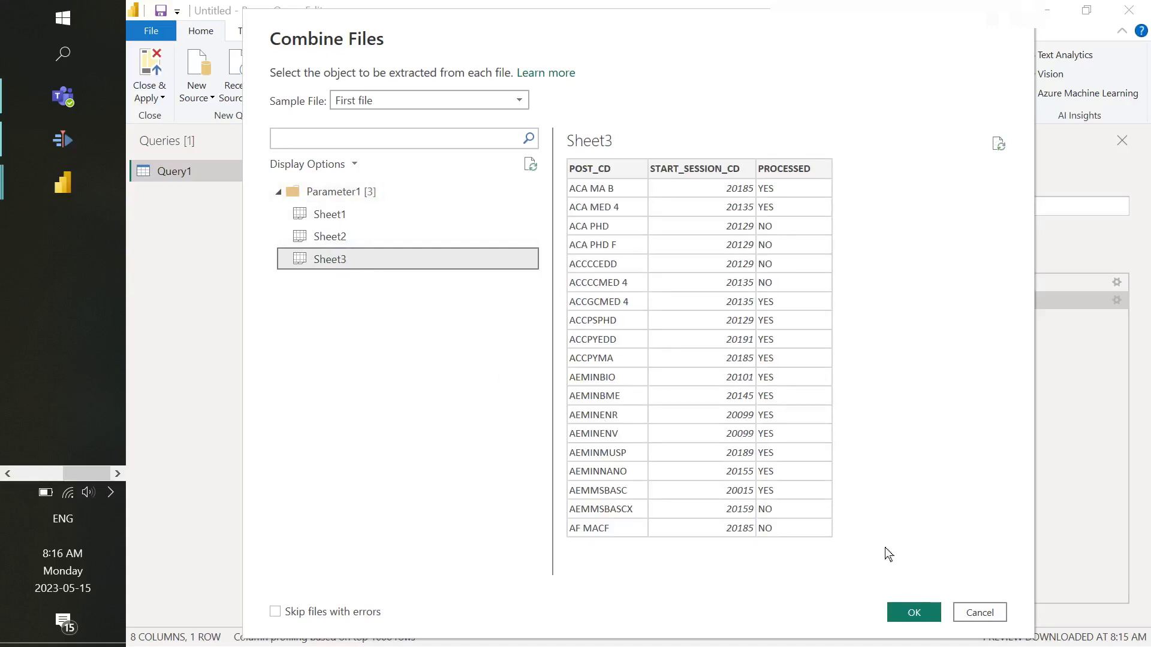
pyautogui.click(907, 615)
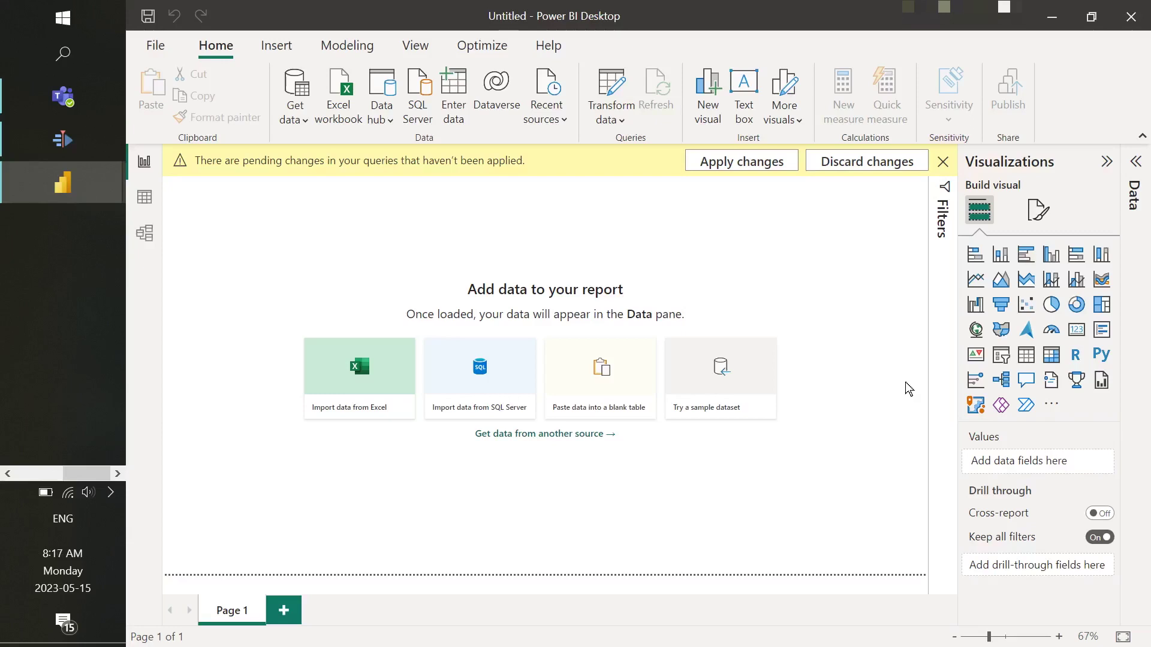
# - Apply the pending query changes and expand Query1 in the Data pane
pyautogui.click(721, 163)
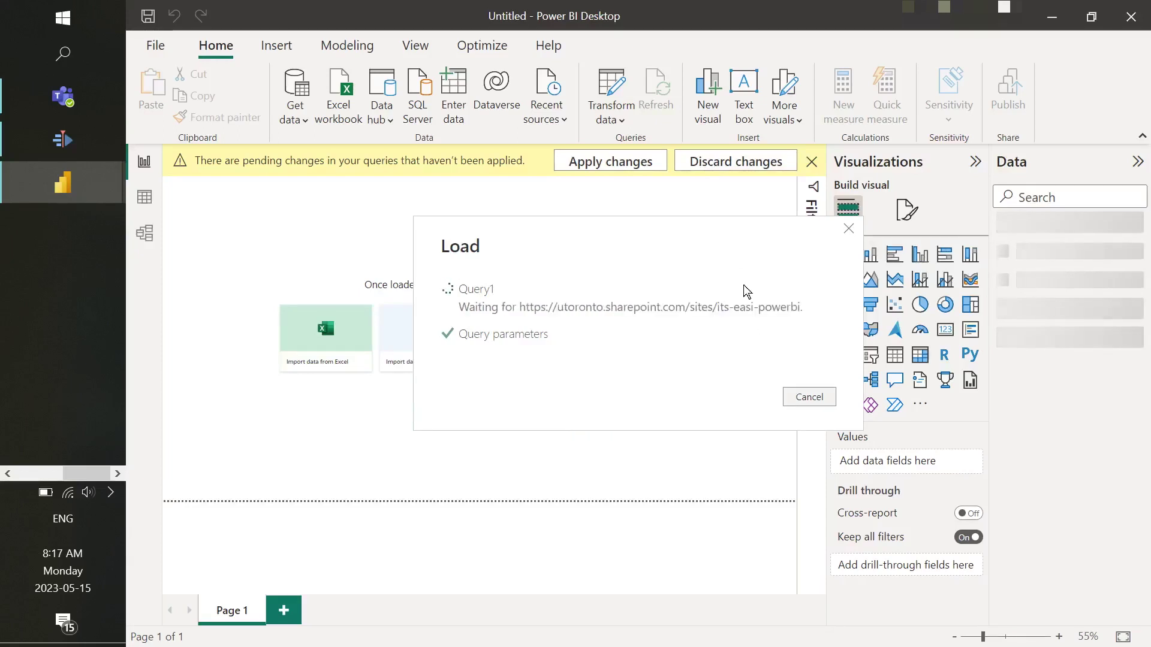
pyautogui.click(1000, 228)
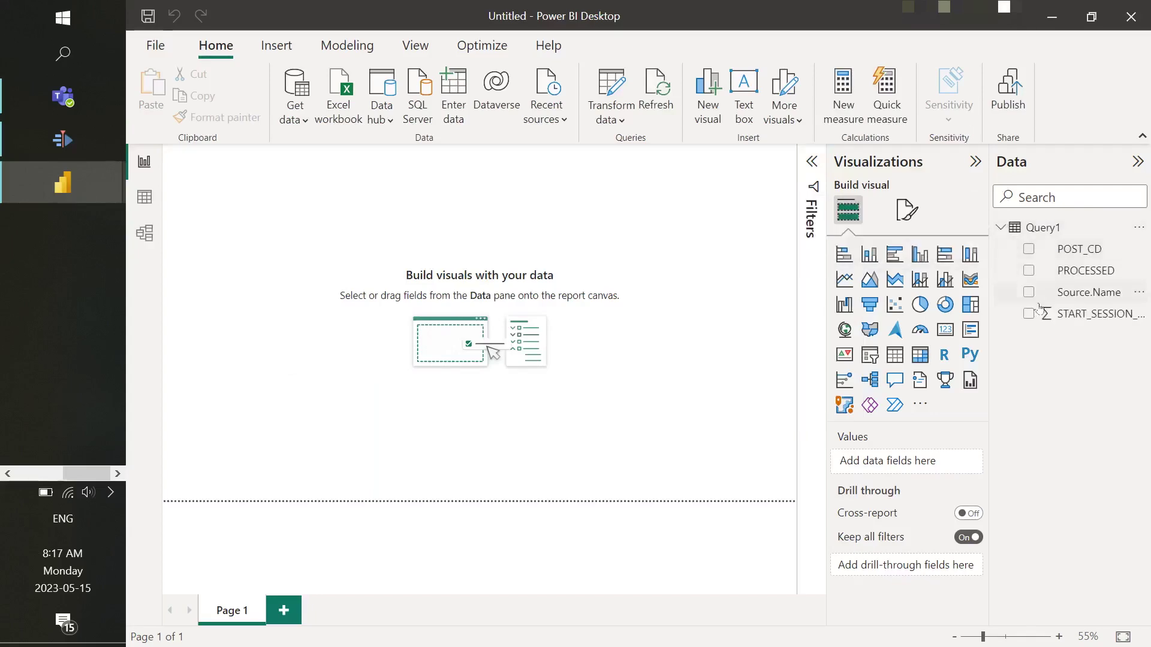